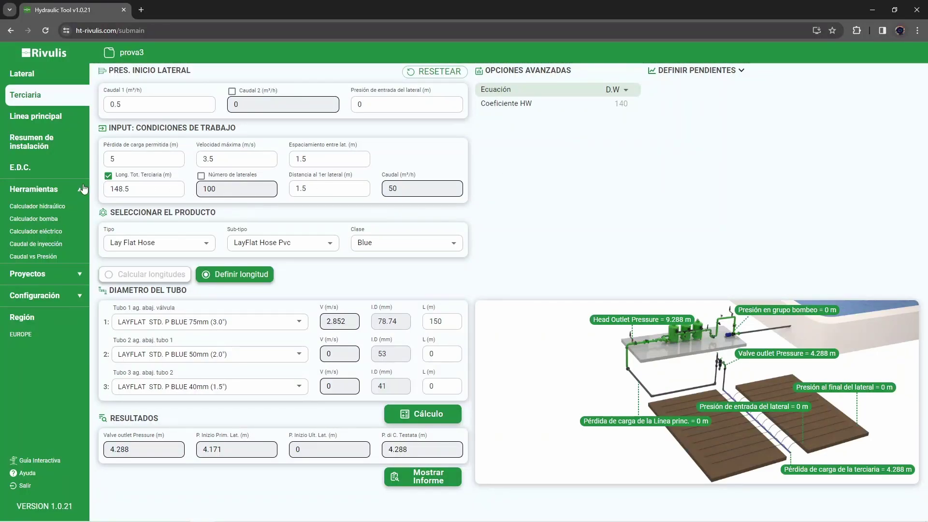
- Open the hydraulic calculator and review its head loss, number of outlets, outlet flow and outlet spacing values
click(44, 208)
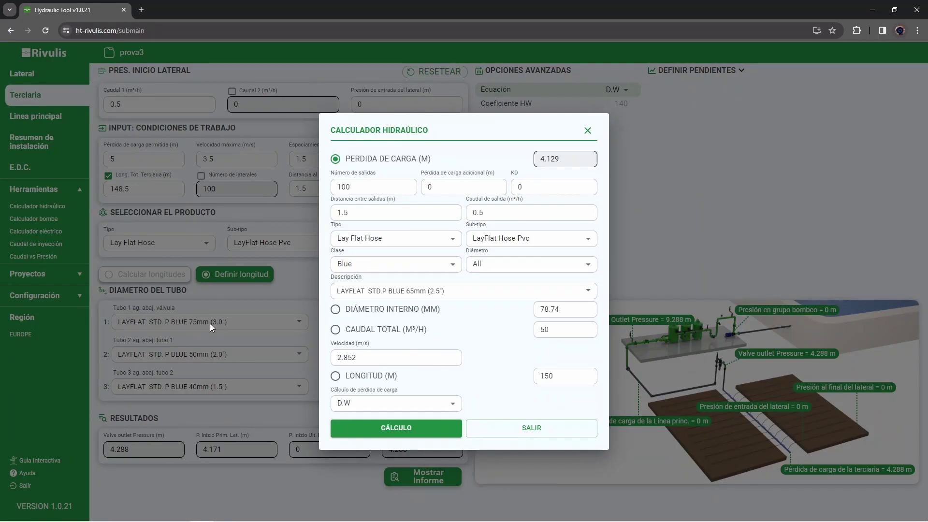
click(564, 159)
click(508, 150)
double_click(376, 184)
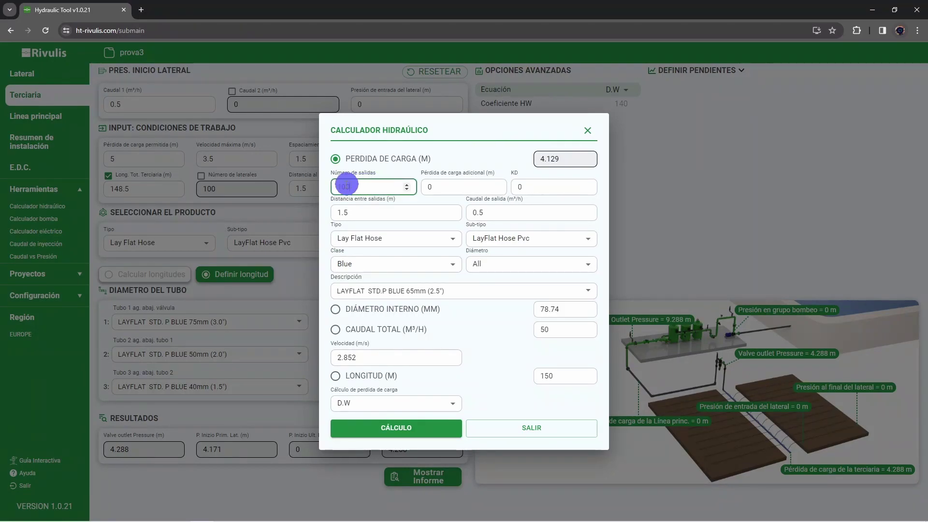
double_click(472, 212)
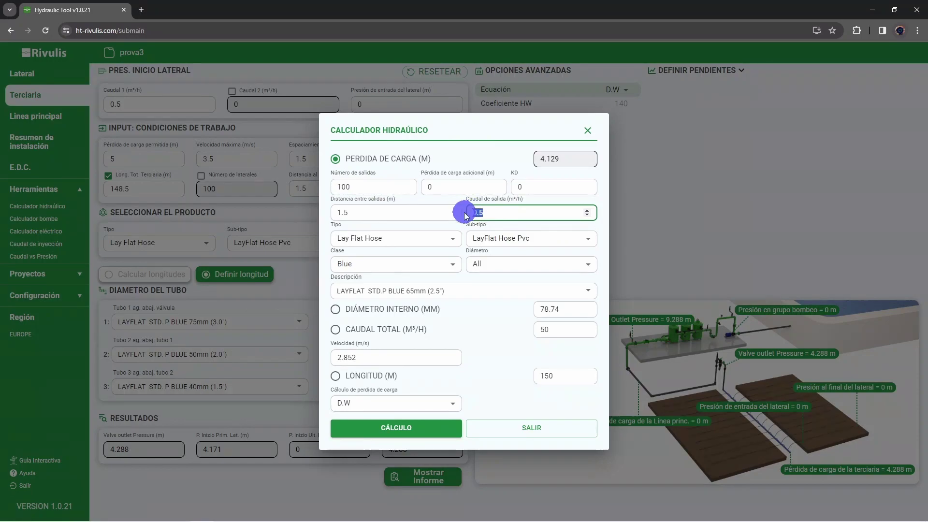
click(351, 213)
double_click(350, 212)
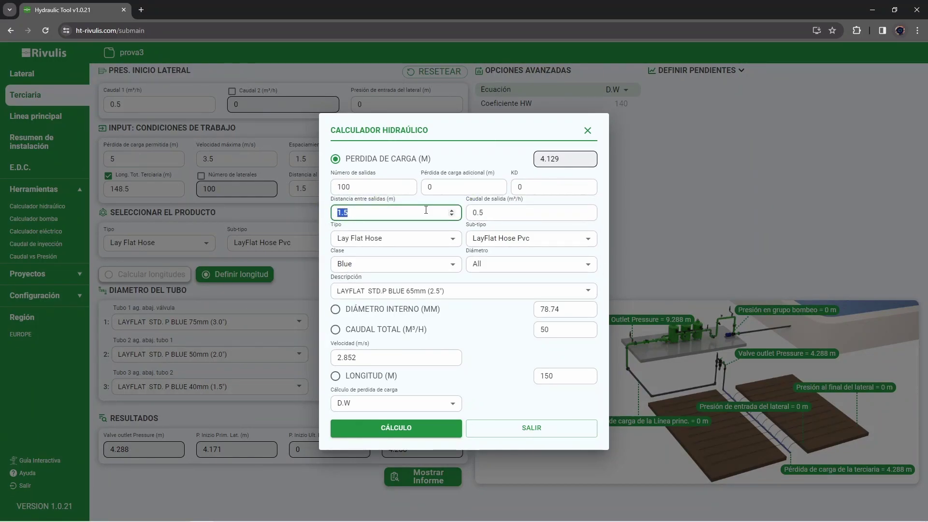
- Choose LAYFLAT STD. P BLUE 75mm (3.0") as the pipe description in the hydraulic calculator, and close the calculator
click(429, 290)
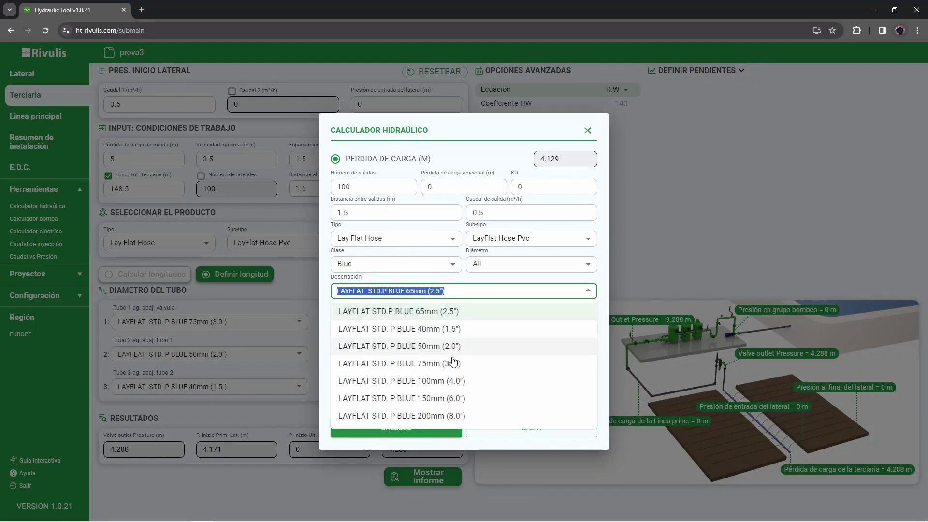
click(435, 364)
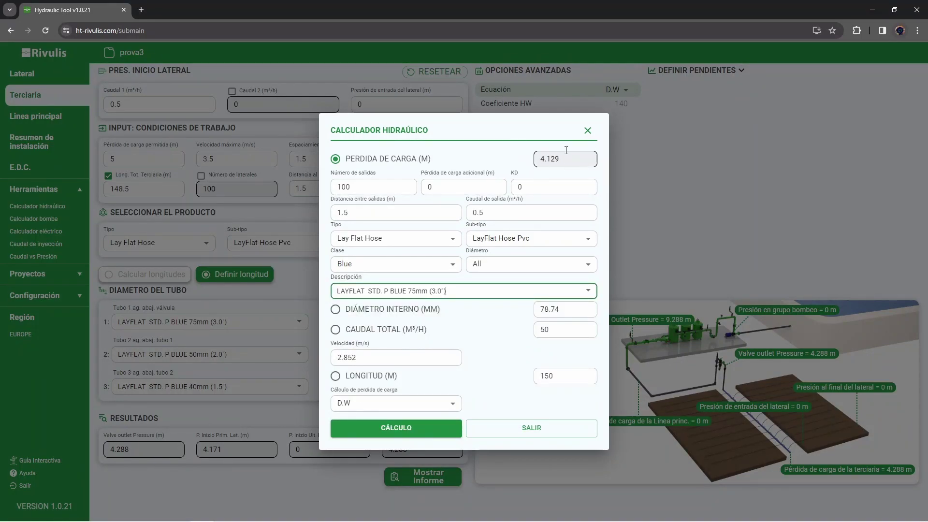
click(587, 130)
- Review the tertiary line's Caudal 1, number of laterals and P. di C. Testata result for comparison with the hydraulic calculator
click(149, 106)
double_click(148, 107)
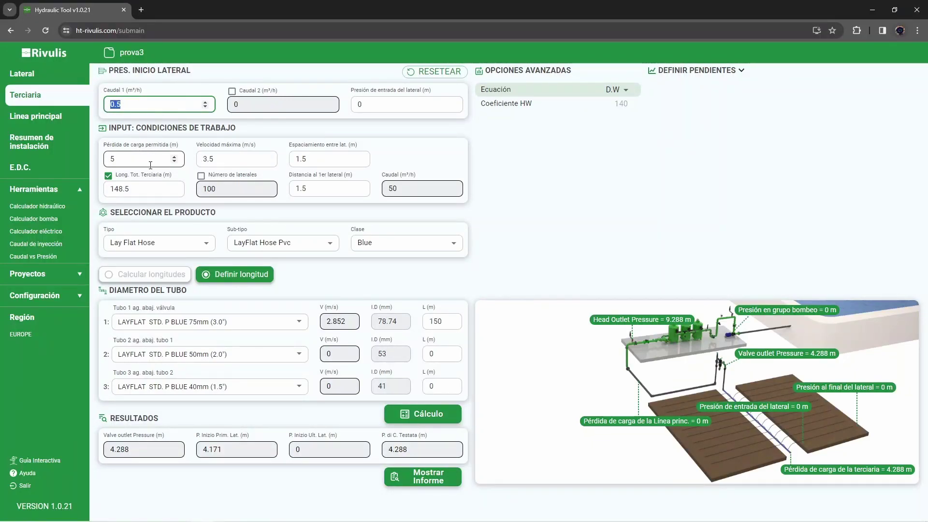
double_click(238, 189)
click(212, 210)
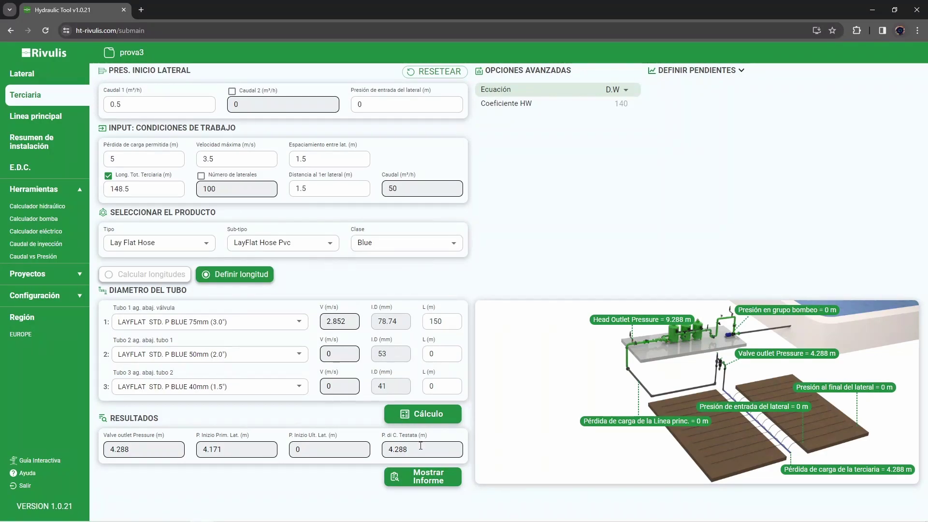
double_click(395, 449)
click(528, 247)
- Calculate the pump power in the pump calculator for a flow of 40 m³/h and a working pressure of 50 m, and exit it
click(38, 220)
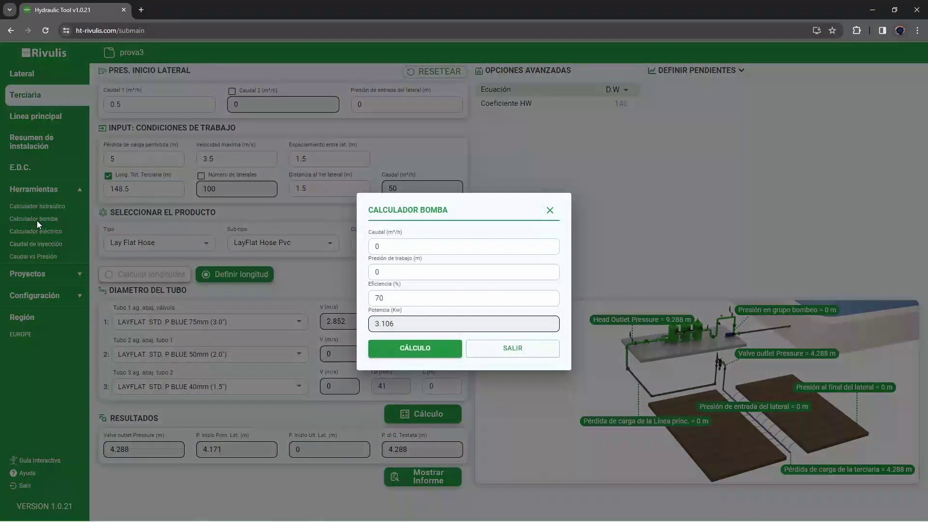
double_click(394, 245)
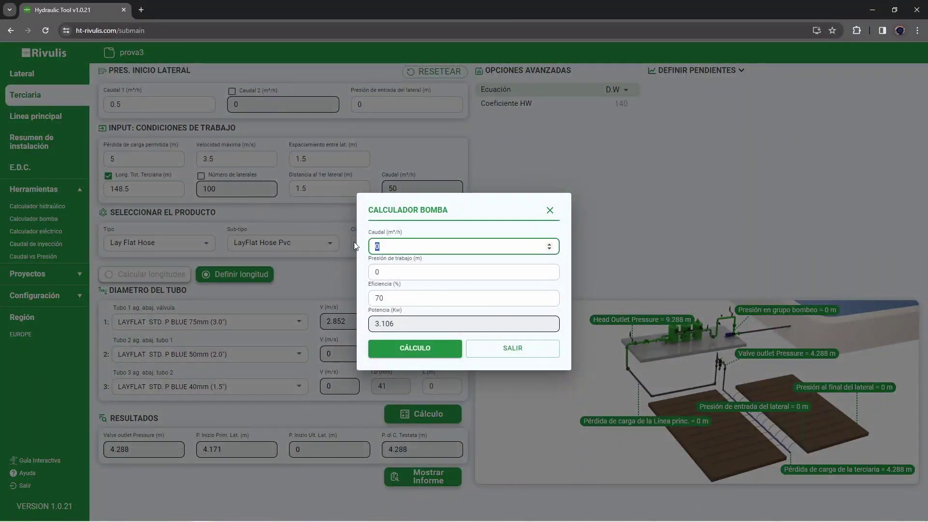
text(40)
double_click(370, 266)
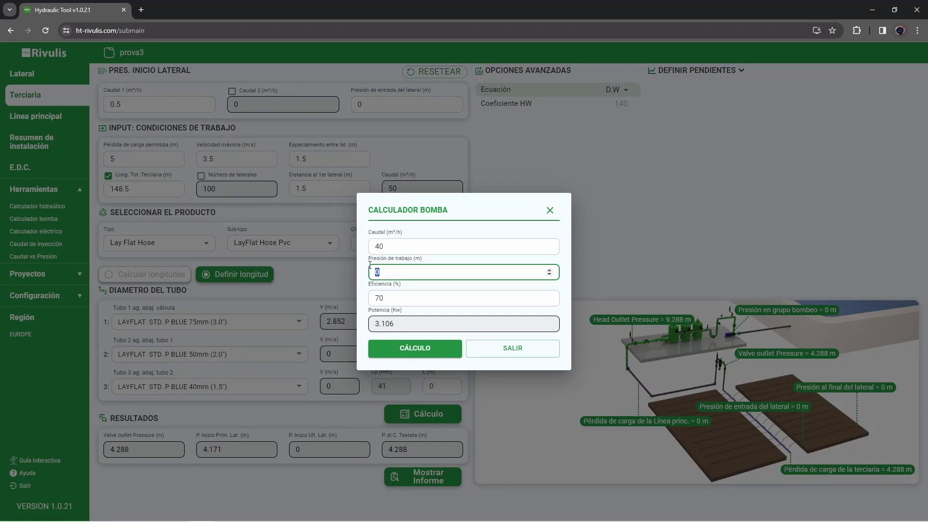
text(50)
click(424, 349)
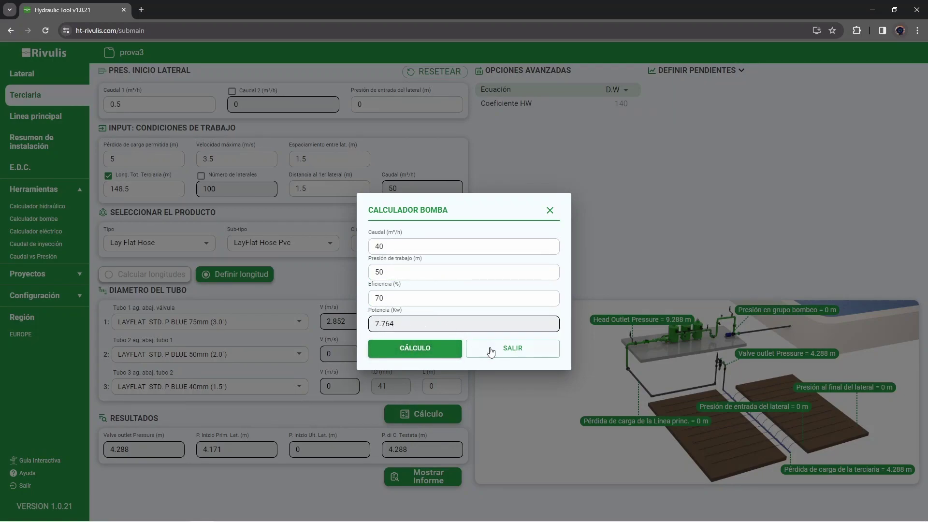
click(521, 354)
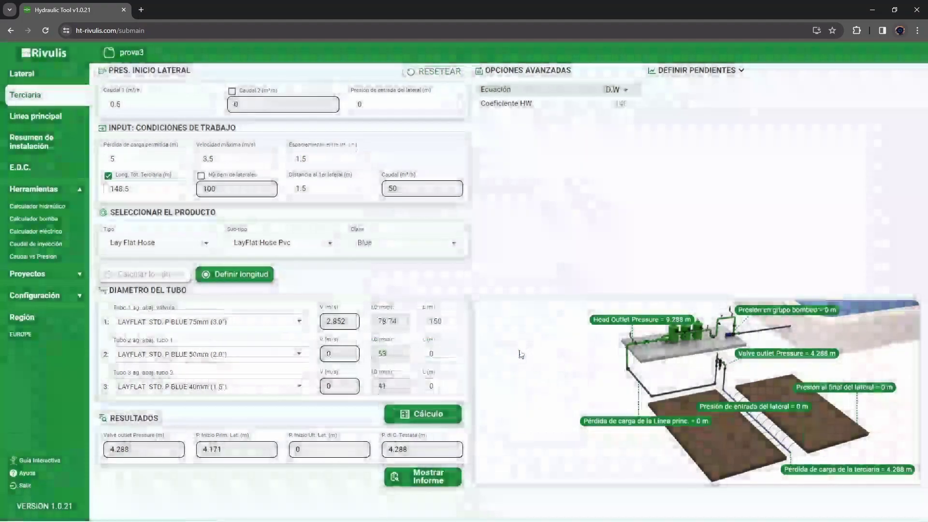
- Calculate the power in the electrical calculator with a current of 30 A, keeping the other inputs as they are, and exit it
click(37, 232)
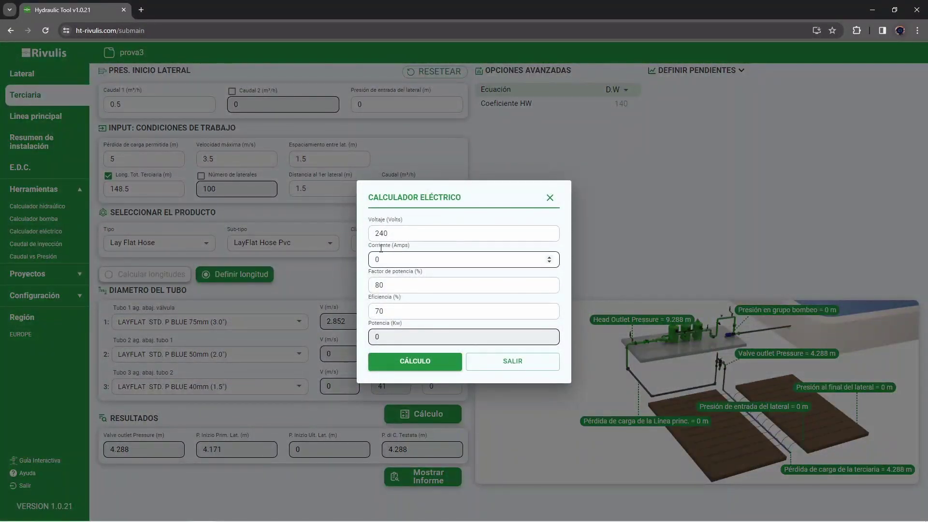
click(389, 260)
click(400, 231)
drag(400, 232, 376, 259)
text(30)
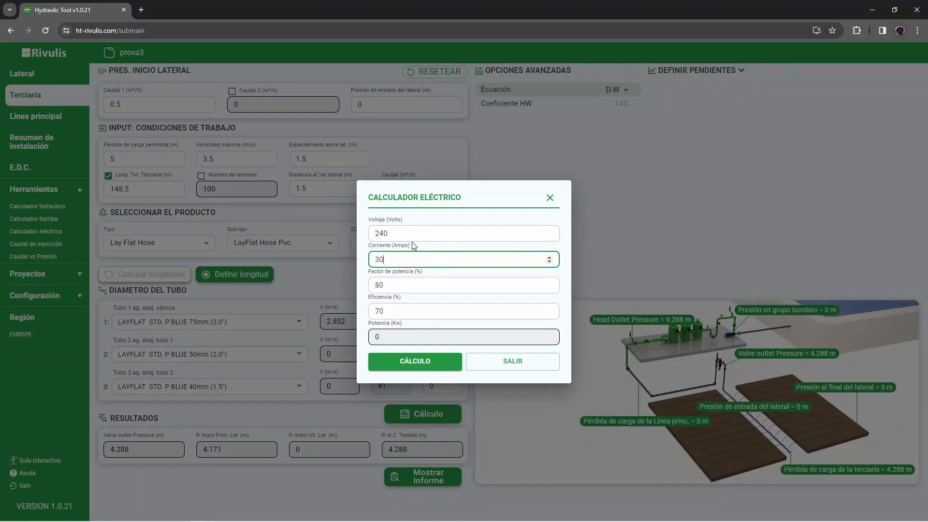
double_click(377, 285)
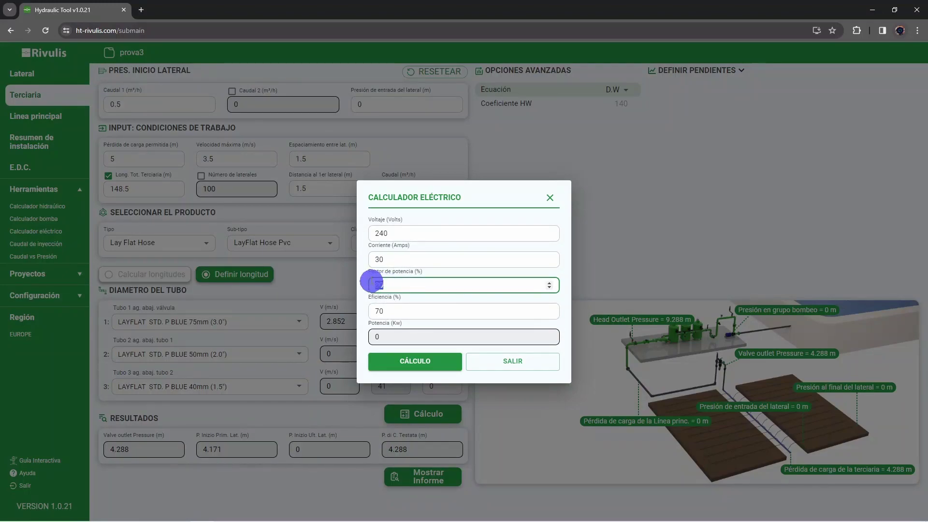
click(397, 309)
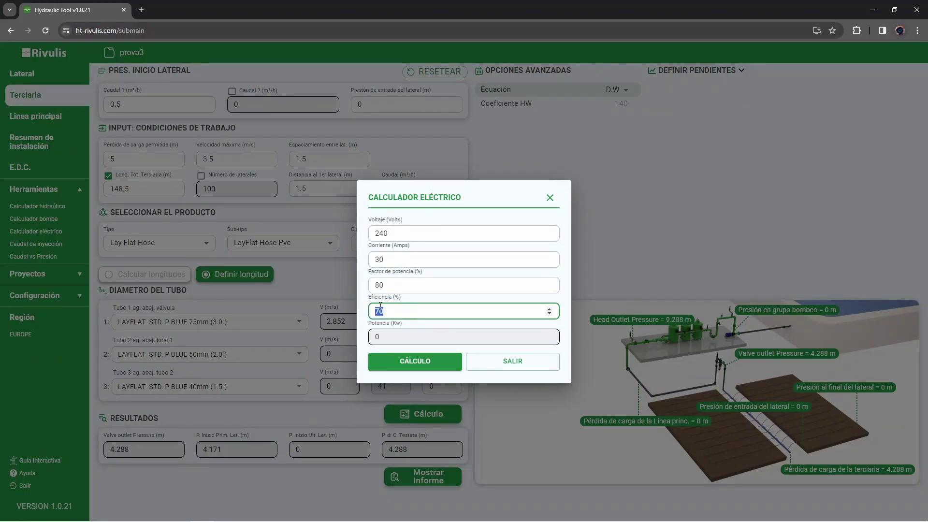
click(426, 363)
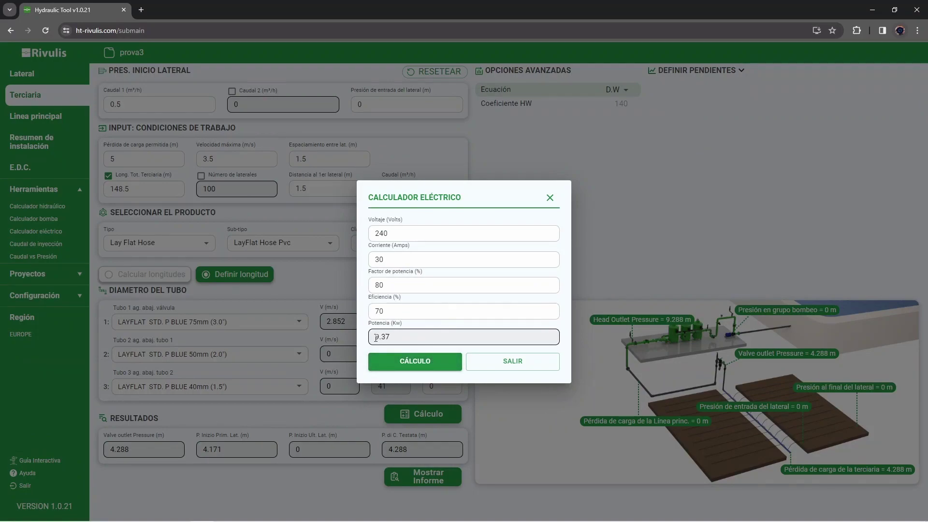
click(487, 369)
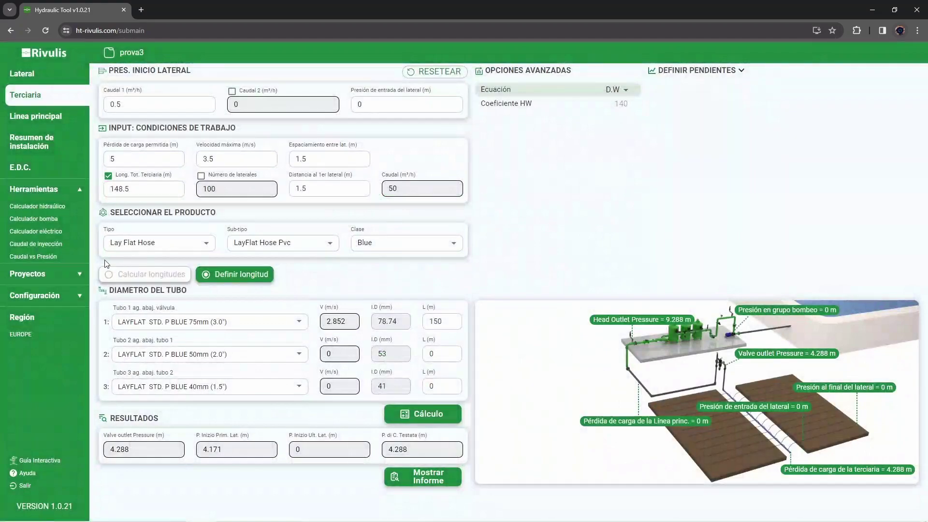
- Open the injection flow calculator and set the final concentration to 5000 ppm and the fertilizer tank concentration to 15 %
click(52, 245)
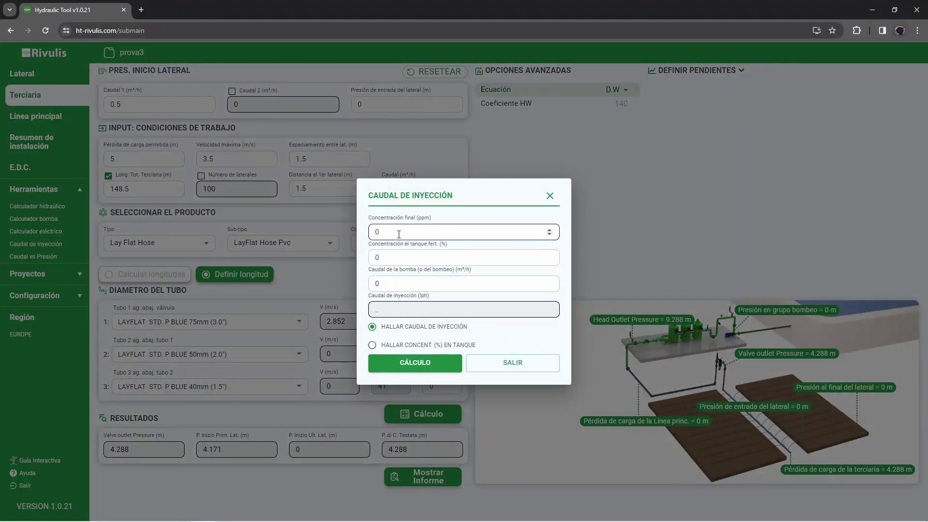
double_click(416, 232)
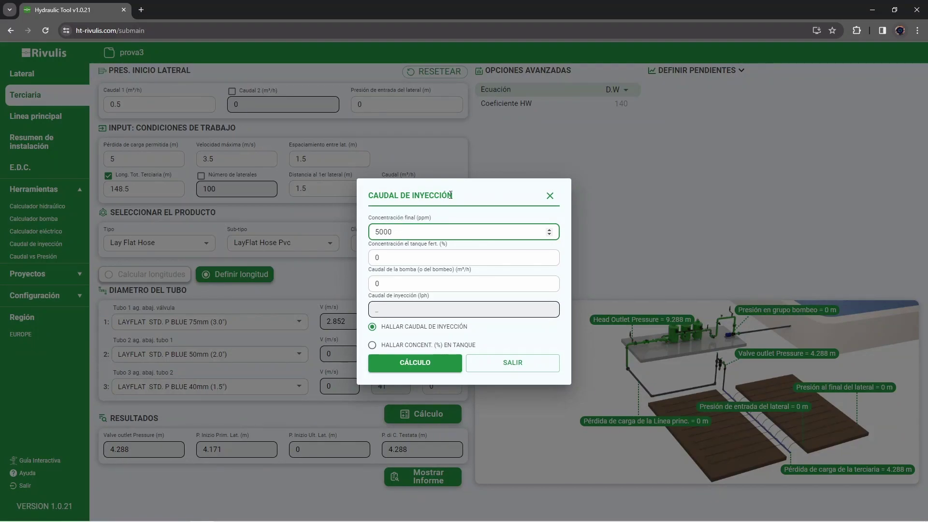
click(403, 258)
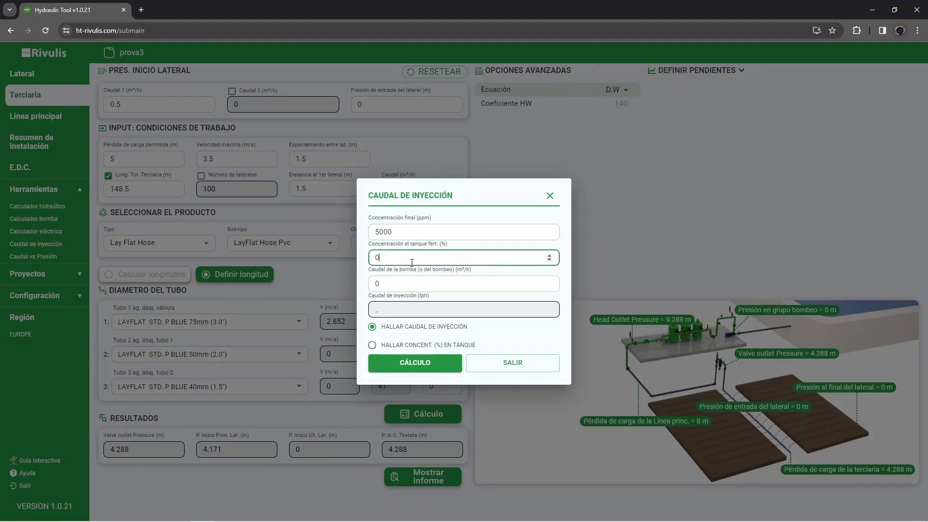
double_click(396, 266)
text(15)
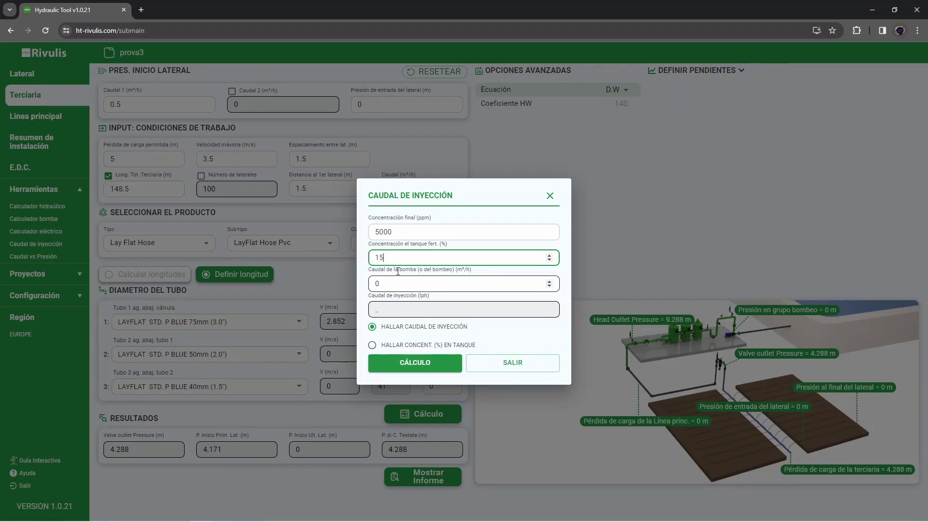
- Set the pump flow to 30 m³/h, calculate the injection flow, and exit the calculator
click(388, 271)
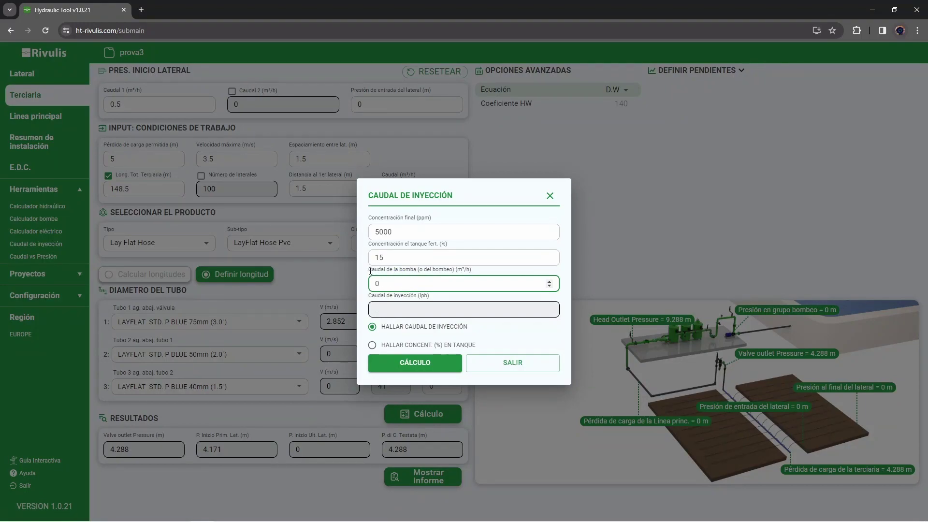
double_click(386, 288)
text(30)
click(415, 363)
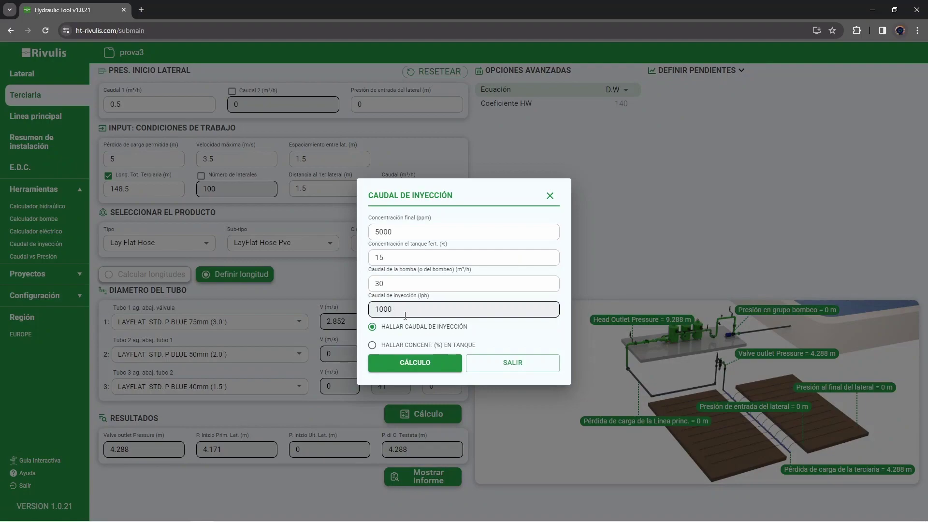
click(499, 364)
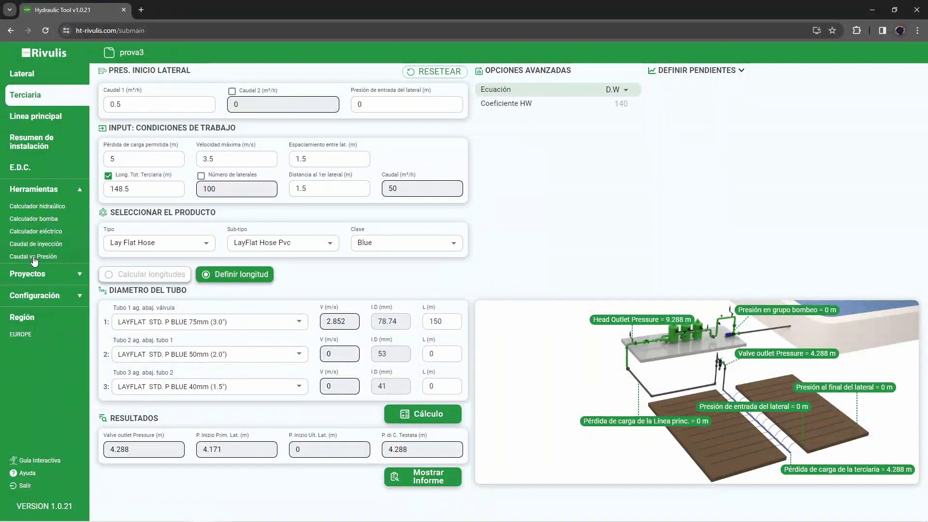
- Open the flow versus pressure calculator and check which dripline product it refers to
click(34, 257)
drag(441, 282, 369, 282)
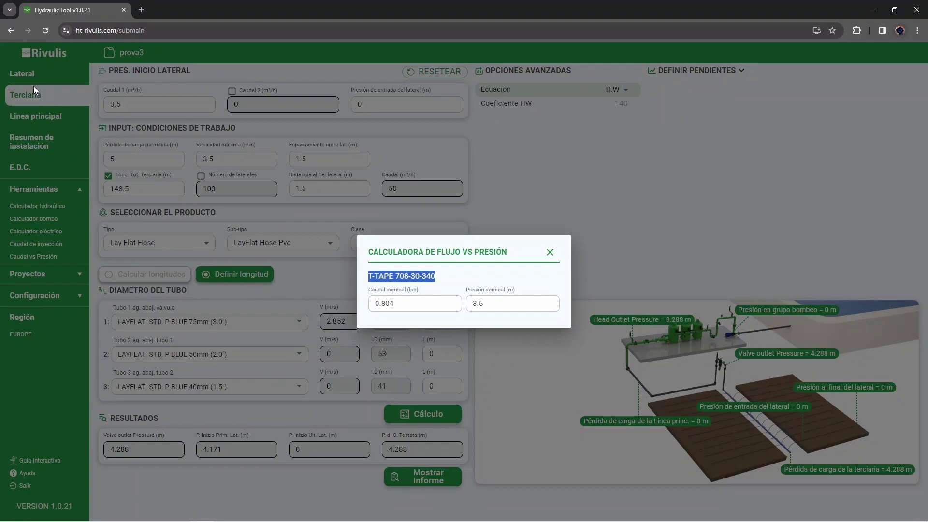
drag(436, 280, 364, 276)
click(467, 289)
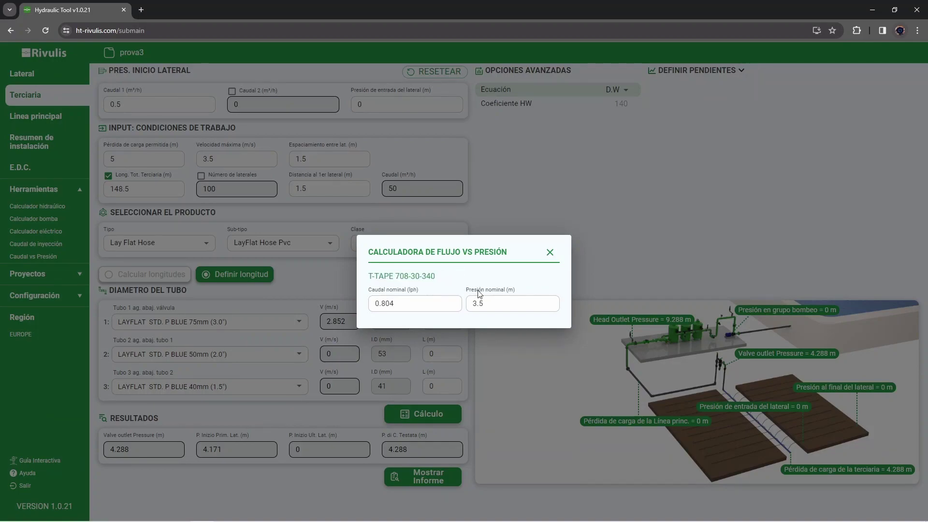
- Set the dripline's nominal pressure to 5.5 m and check the corresponding nominal flow
double_click(477, 303)
text(5.5)
click(492, 279)
double_click(400, 304)
click(489, 280)
click(468, 302)
click(472, 271)
click(469, 280)
double_click(473, 303)
click(480, 321)
- Set the nominal pressure to 10 m in the flow versus pressure calculator
double_click(476, 303)
text(10)
click(471, 323)
- Set the dripline's nominal pressure to 4 m and check the recalculated nominal flow
double_click(486, 303)
text(4)
click(466, 315)
drag(399, 306, 374, 304)
click(395, 310)
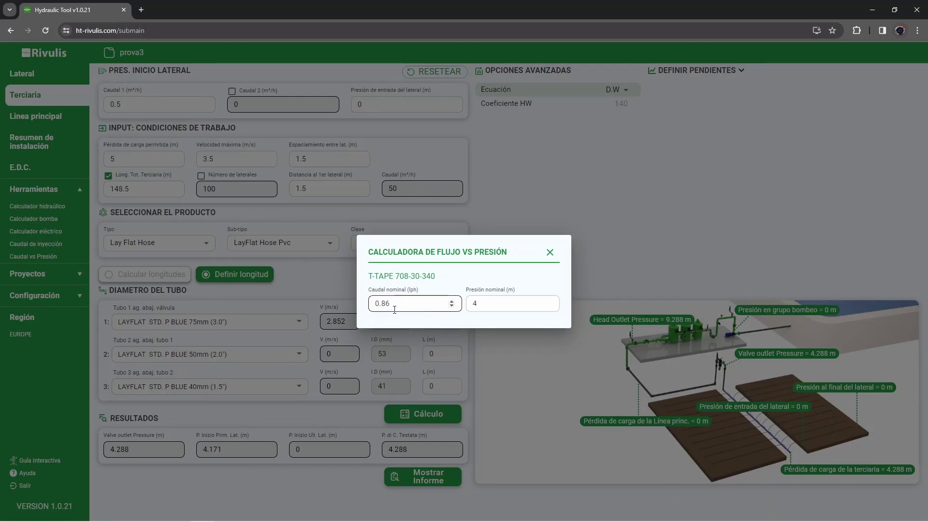